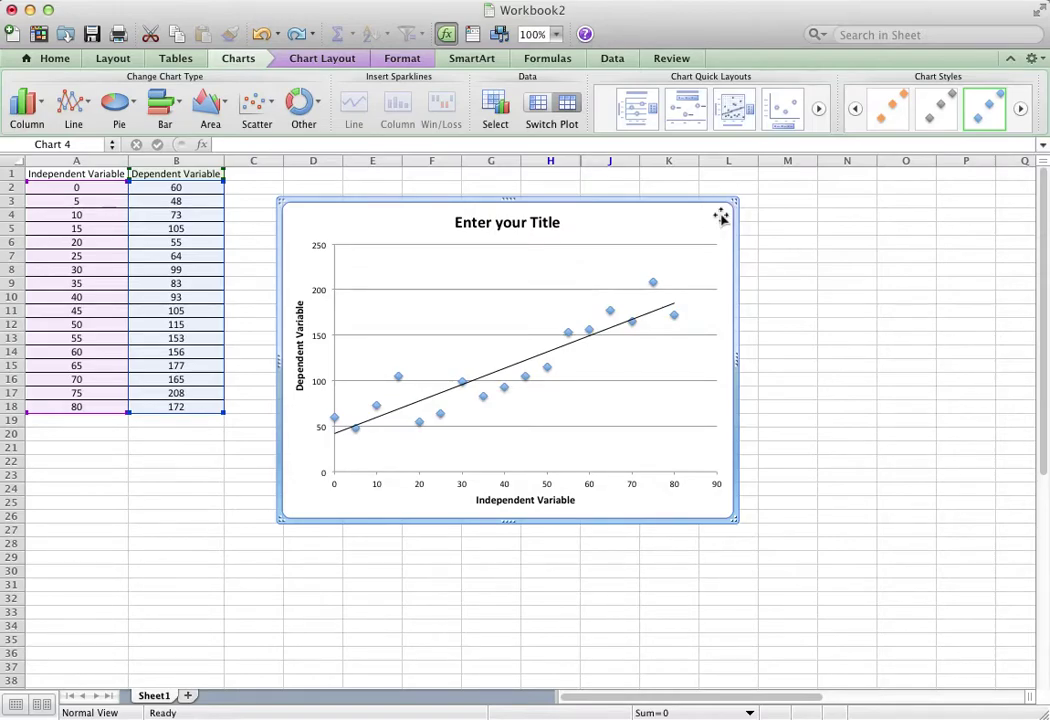
- Delete the existing scatter chart from Sheet1
key("Delete")
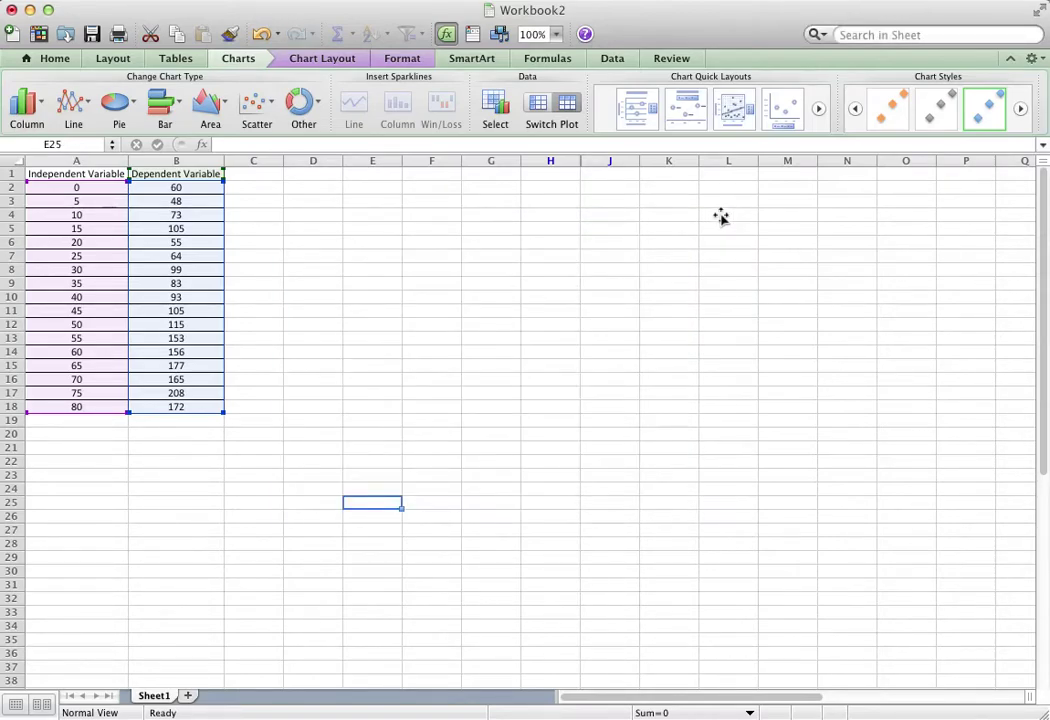
left_click(267, 285)
- Insert a 2-D Clustered Column chart from the Independent and Dependent Variable data in A1:B18
left_click_drag(78, 172, 150, 406)
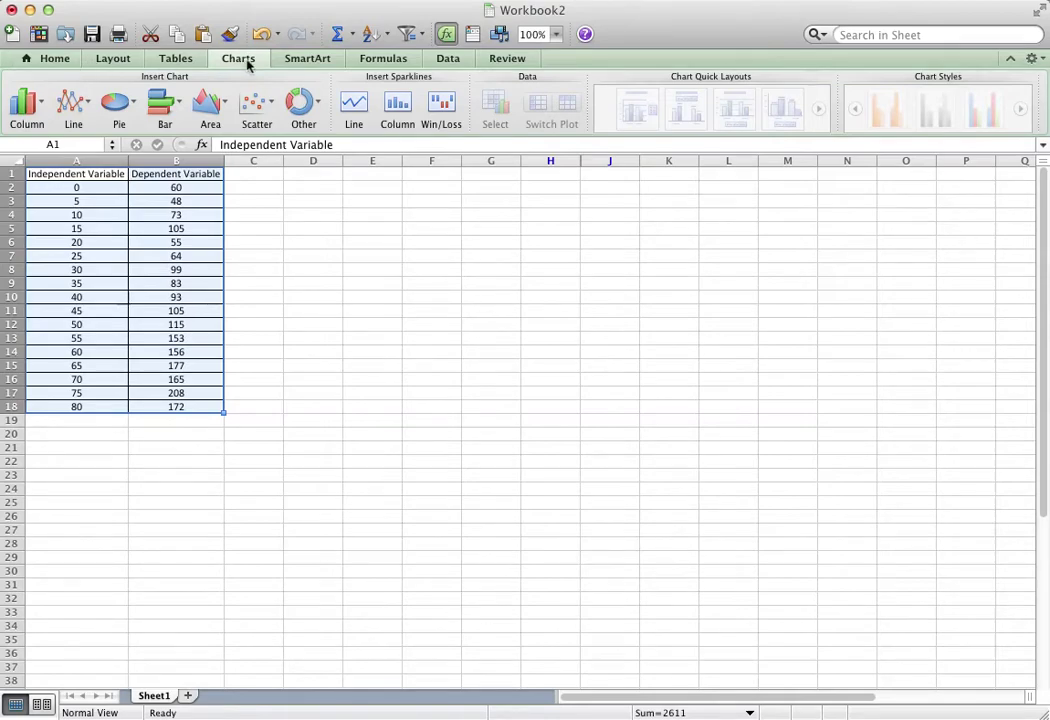
left_click(56, 59)
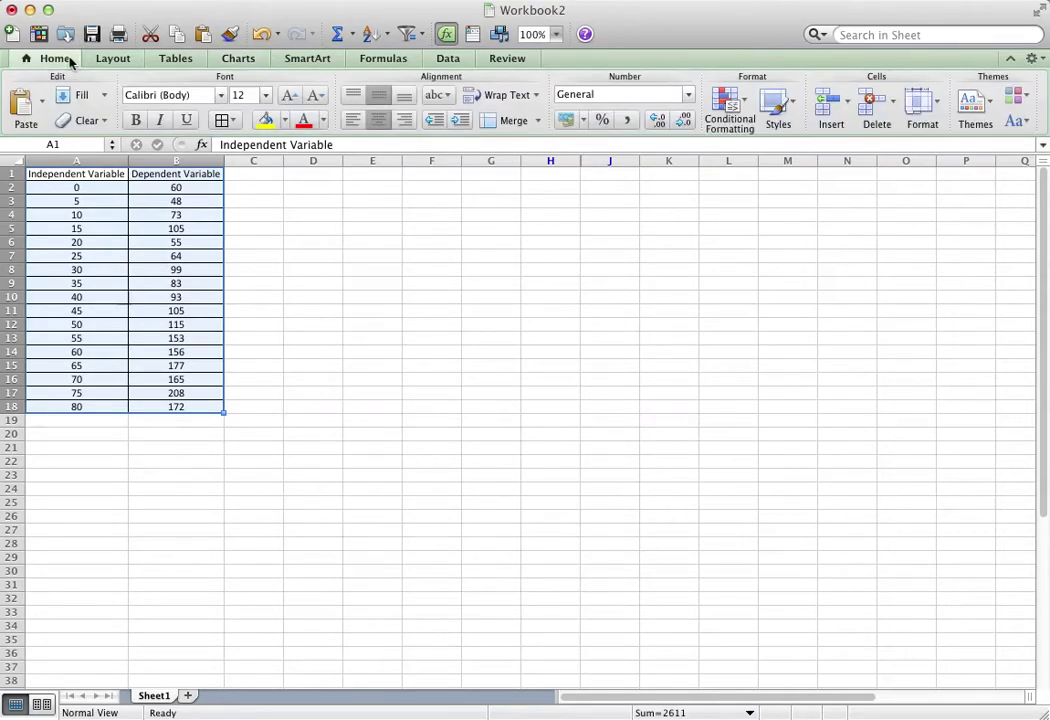
left_click(252, 62)
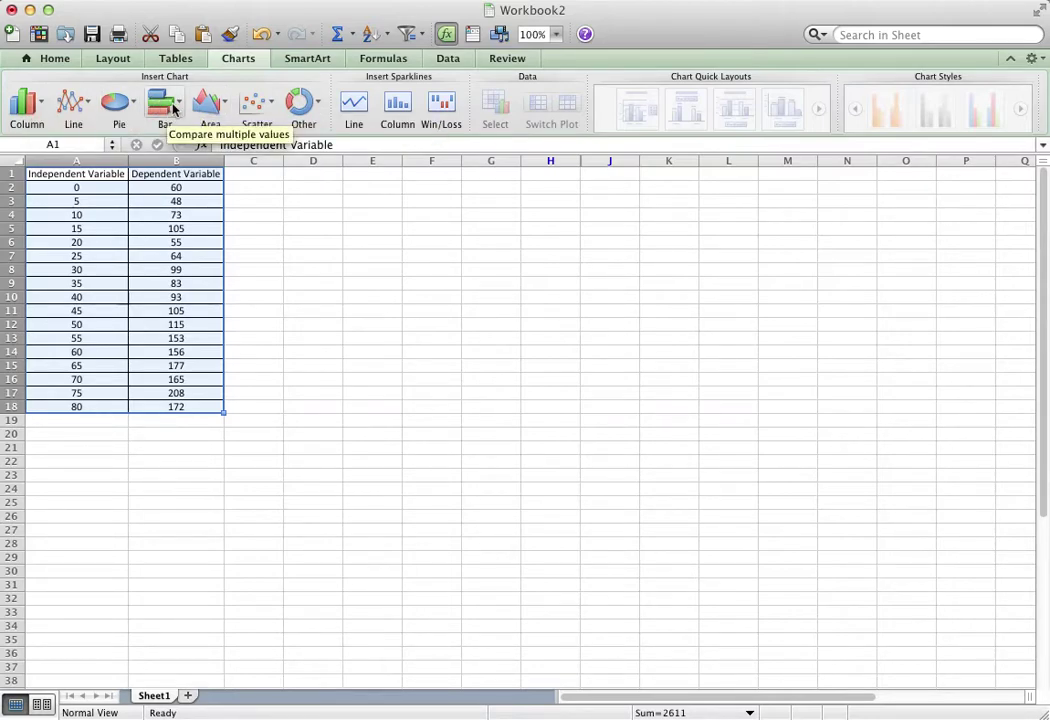
left_click(38, 108)
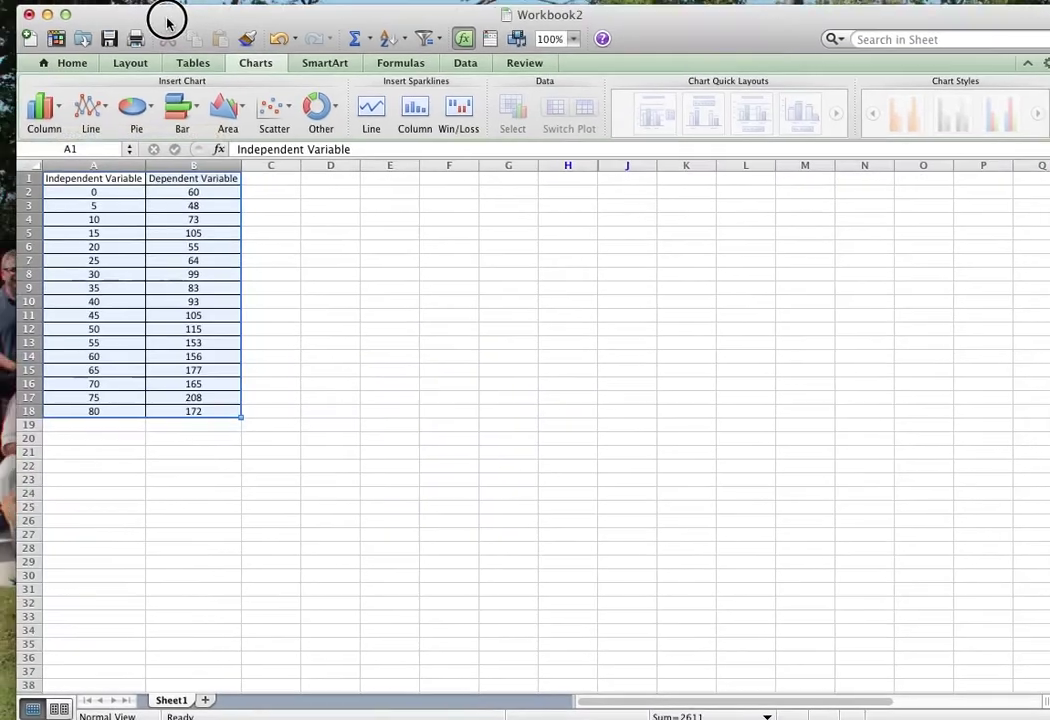
left_click_drag(164, 12, 268, 18)
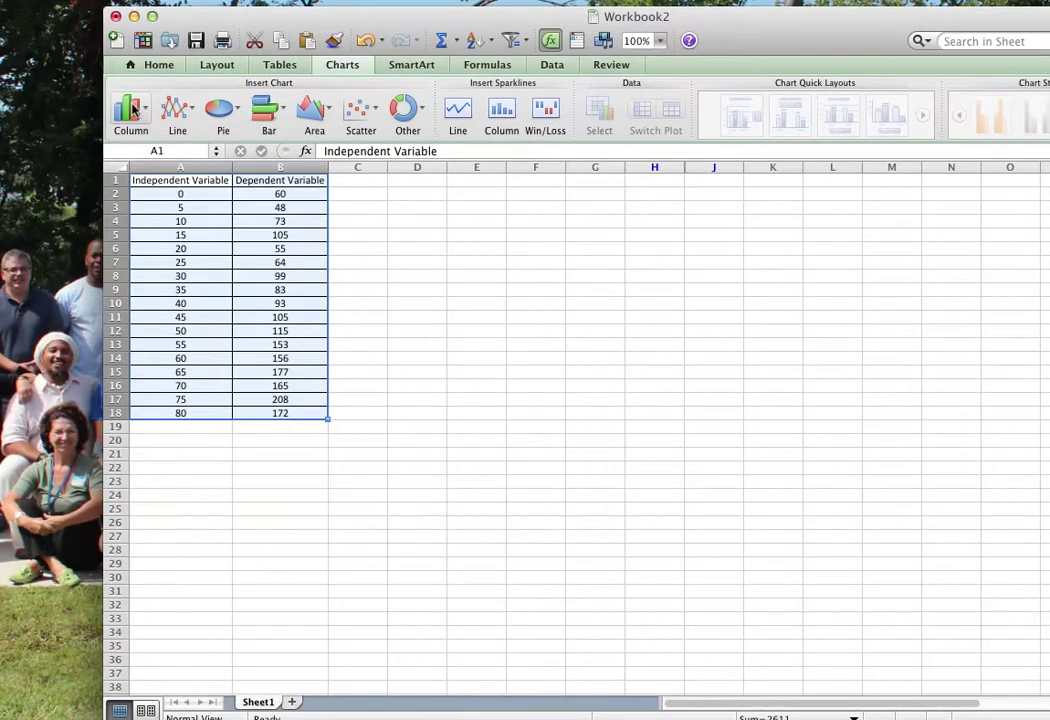
left_click(135, 110)
left_click_drag(190, 18, 281, 19)
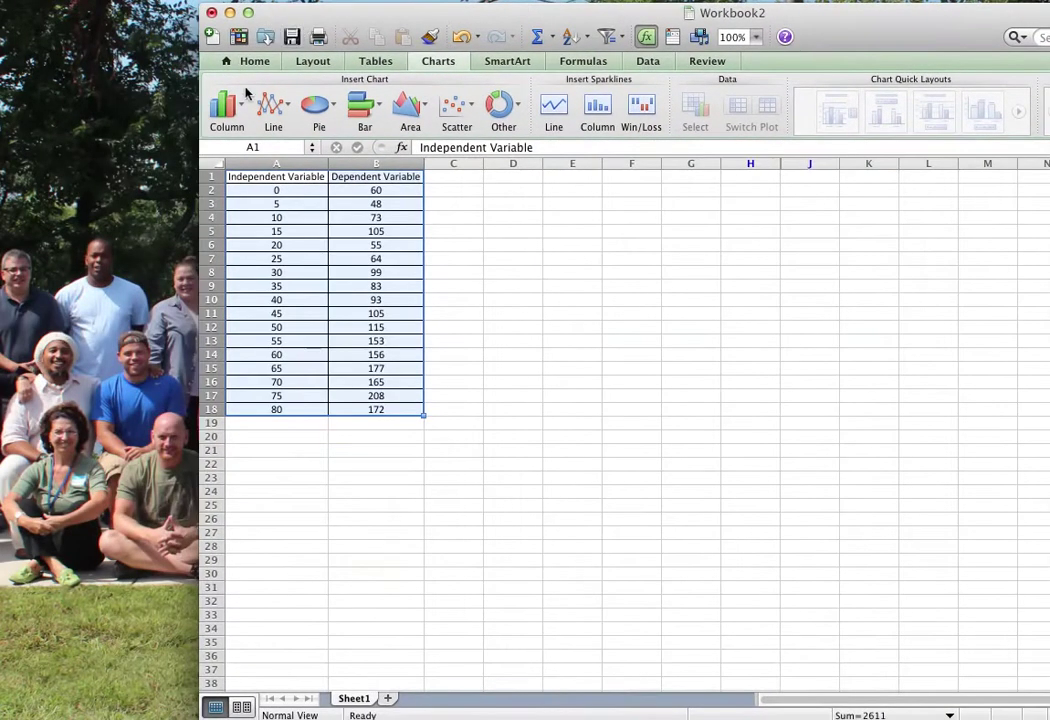
left_click(237, 117)
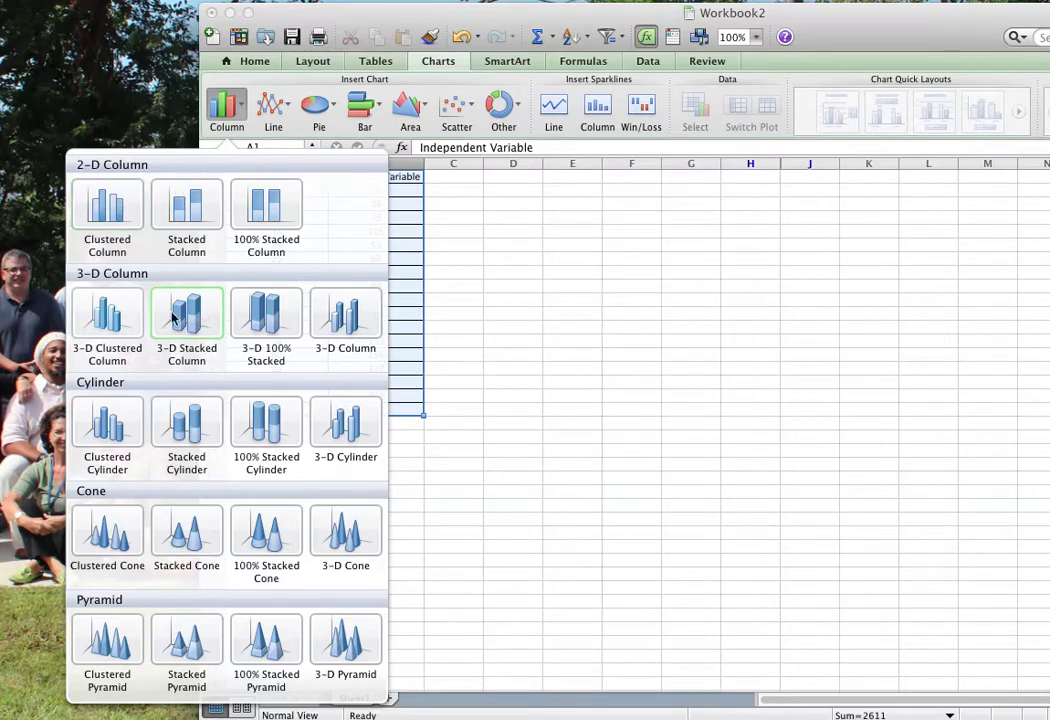
left_click(110, 208)
left_click_drag(627, 5, 429, 9)
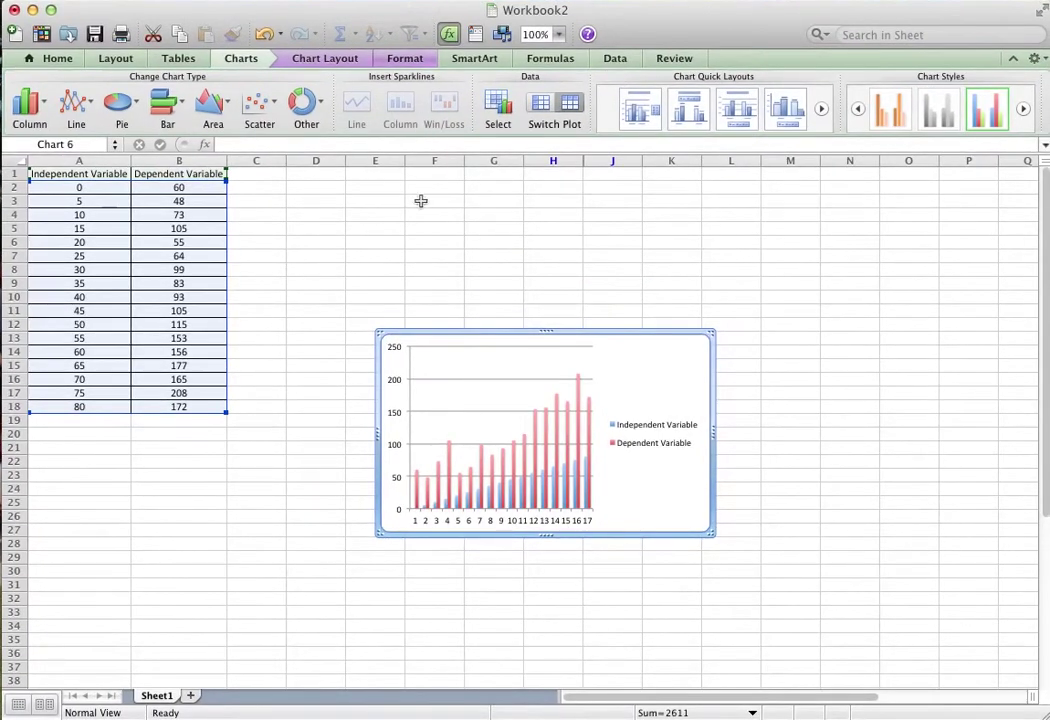
- Place the chart beside the data table, enlarged to span columns C to L down to row 28, and remove its legend
left_click_drag(694, 360, 553, 198)
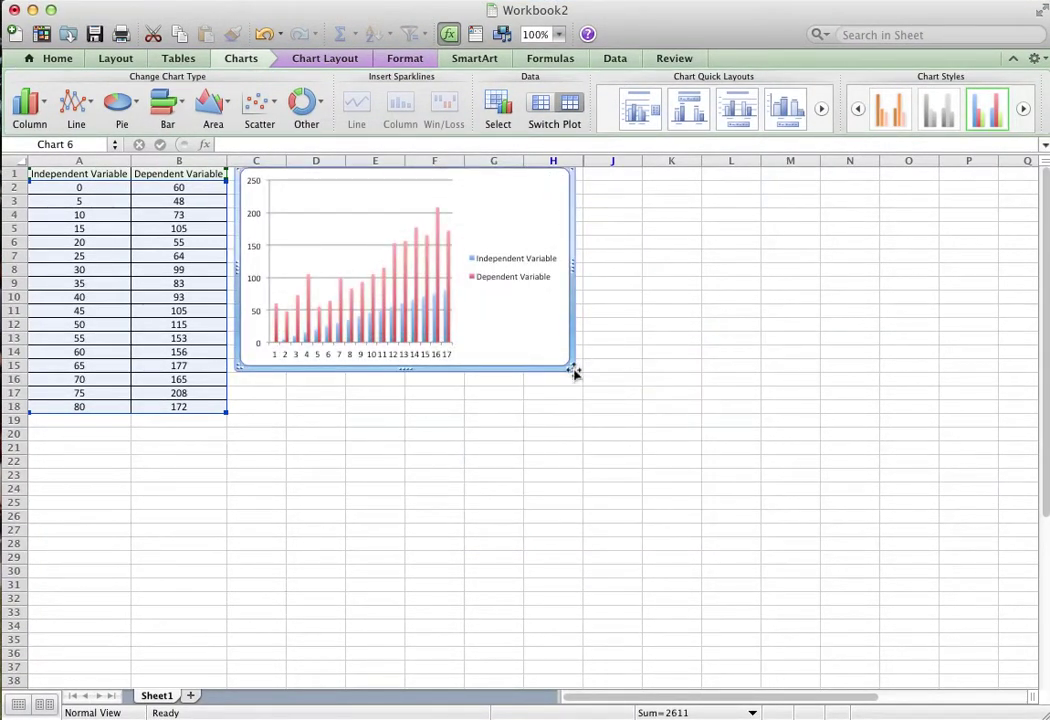
left_click_drag(572, 370, 736, 539)
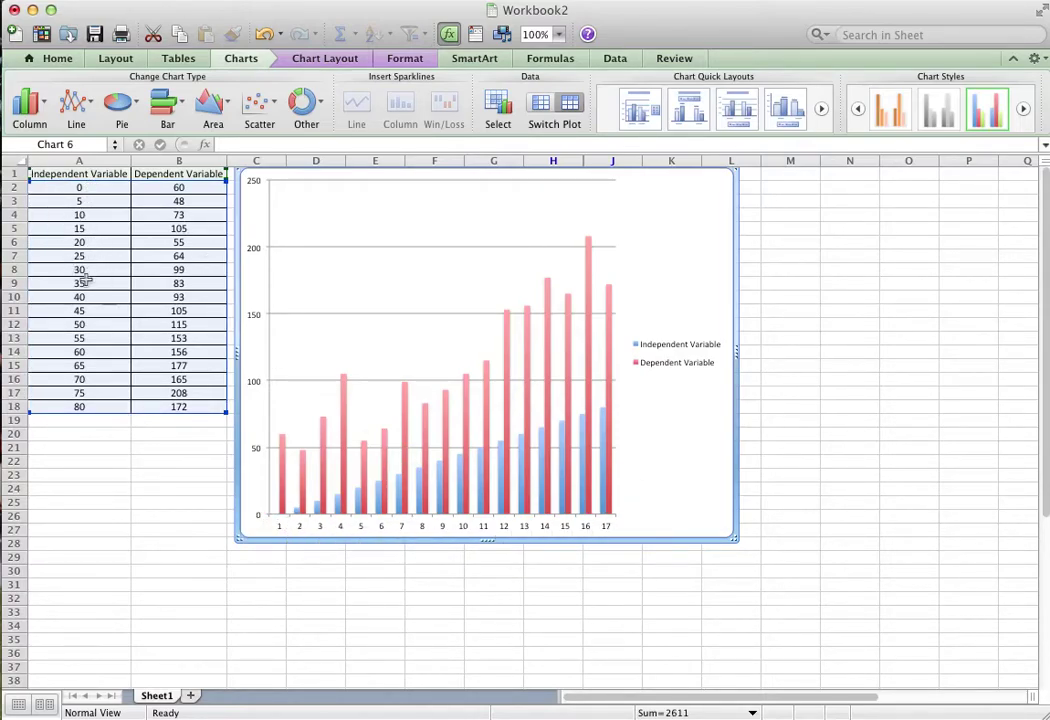
left_click(690, 349)
key("Delete")
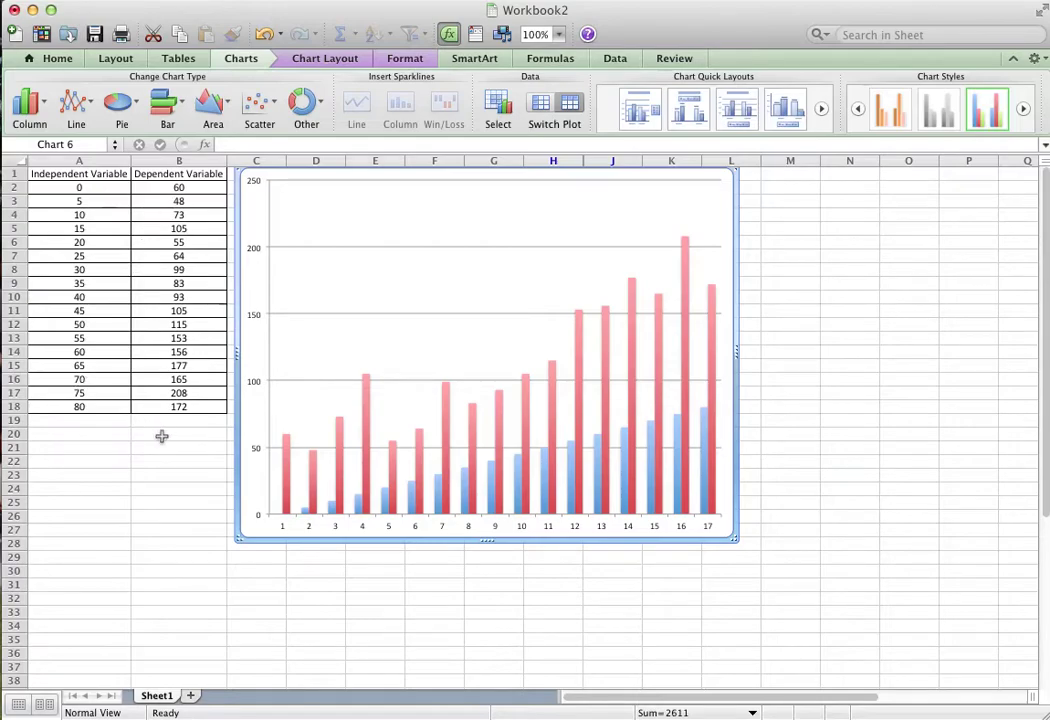
- Remove the Independent Variable series from the column chart's data source
right_click(579, 329)
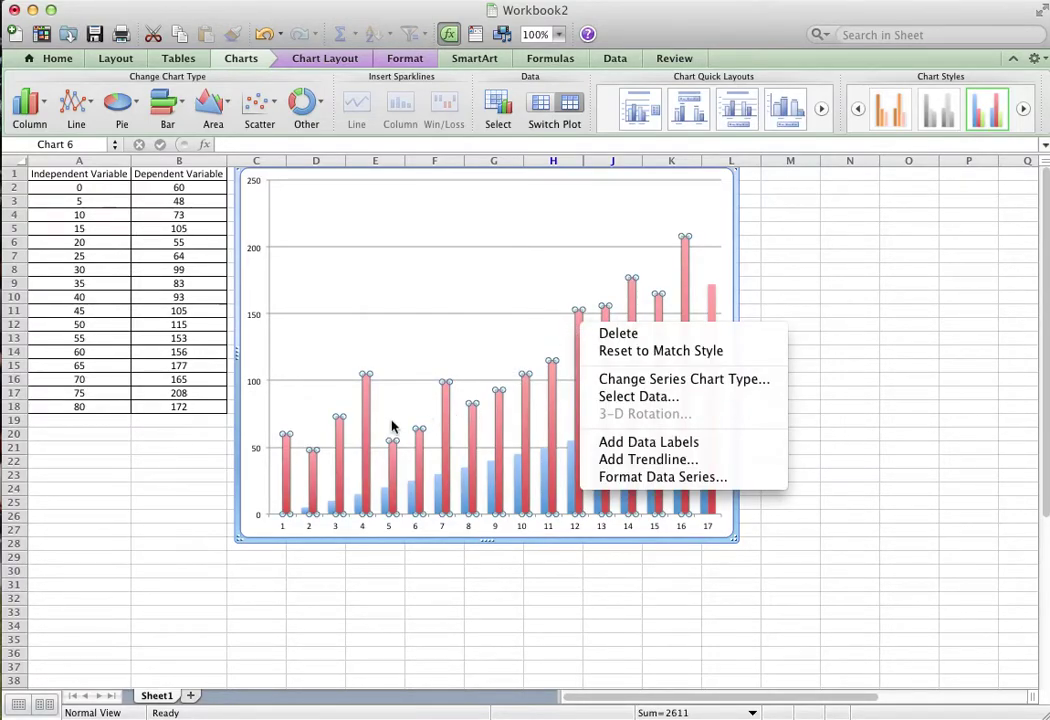
left_click(645, 396)
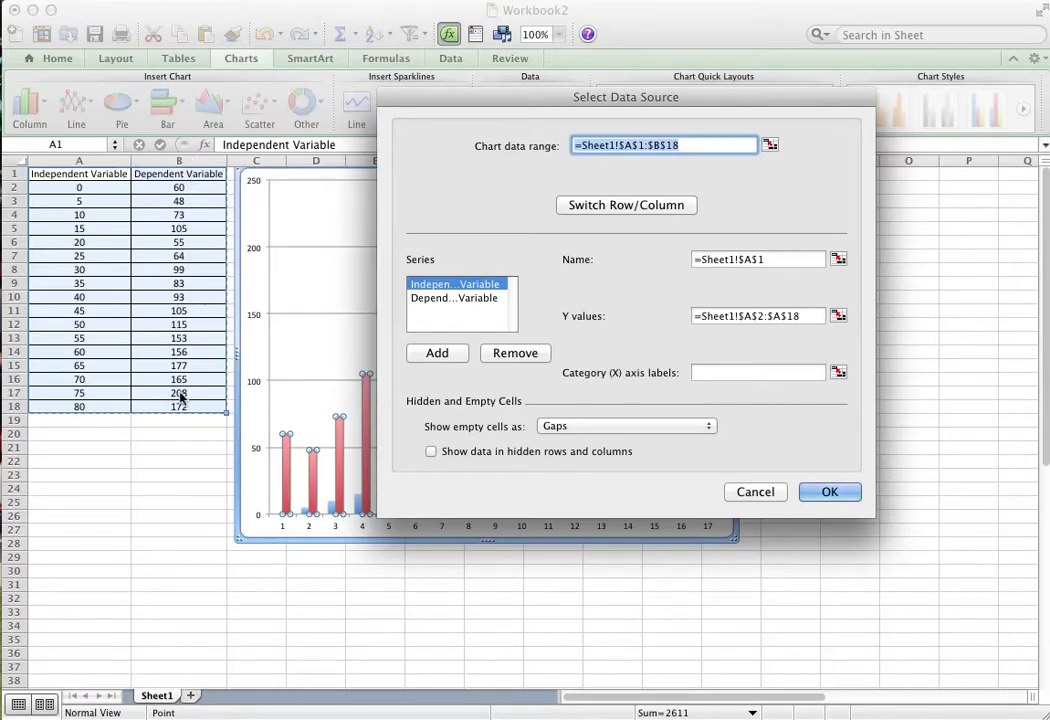
left_click(515, 354)
left_click_drag(541, 97, 419, 588)
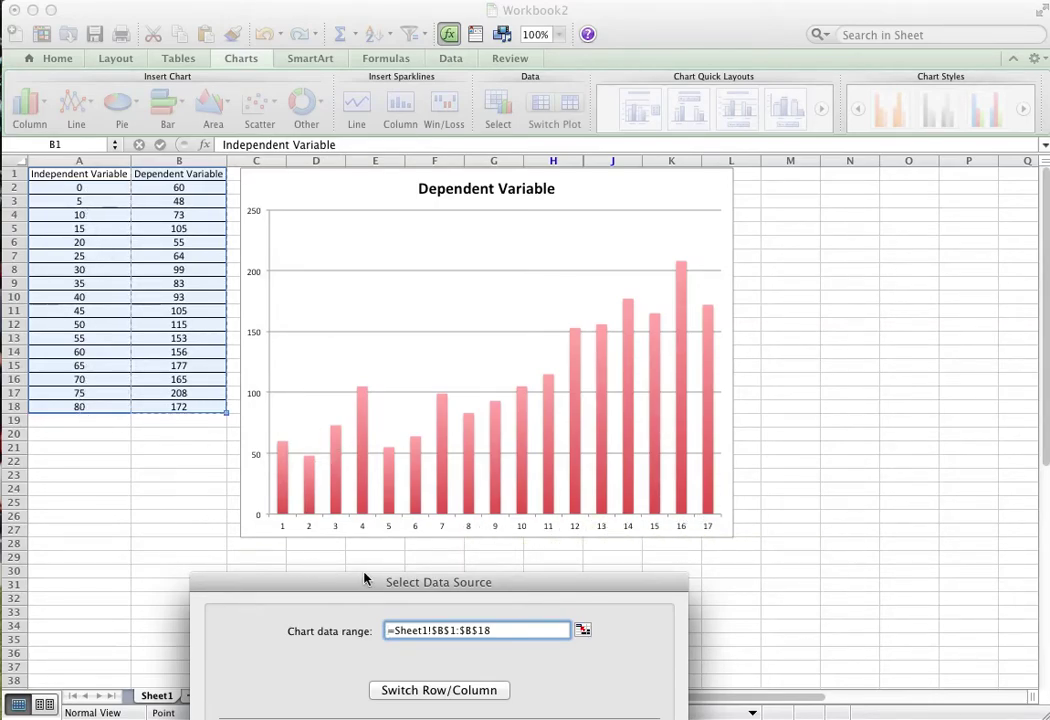
left_click_drag(363, 572, 565, 65)
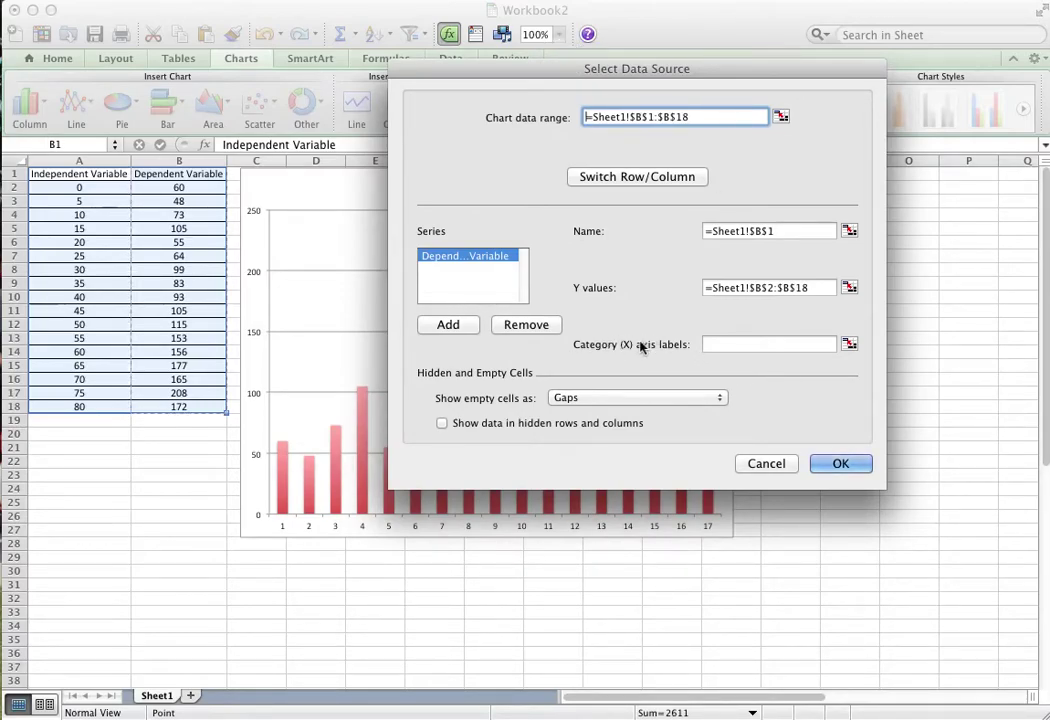
- Set the chart's category (X) axis labels to the independent variable values in Sheet1 A2:A18 and apply the data source
left_click(850, 345)
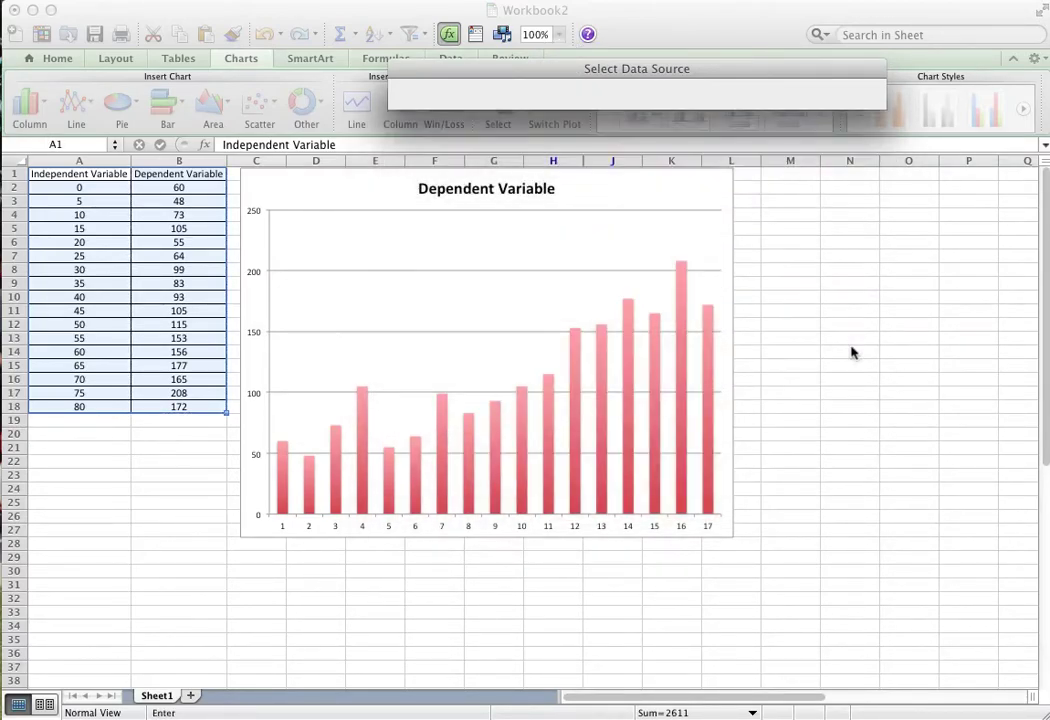
left_click(90, 189)
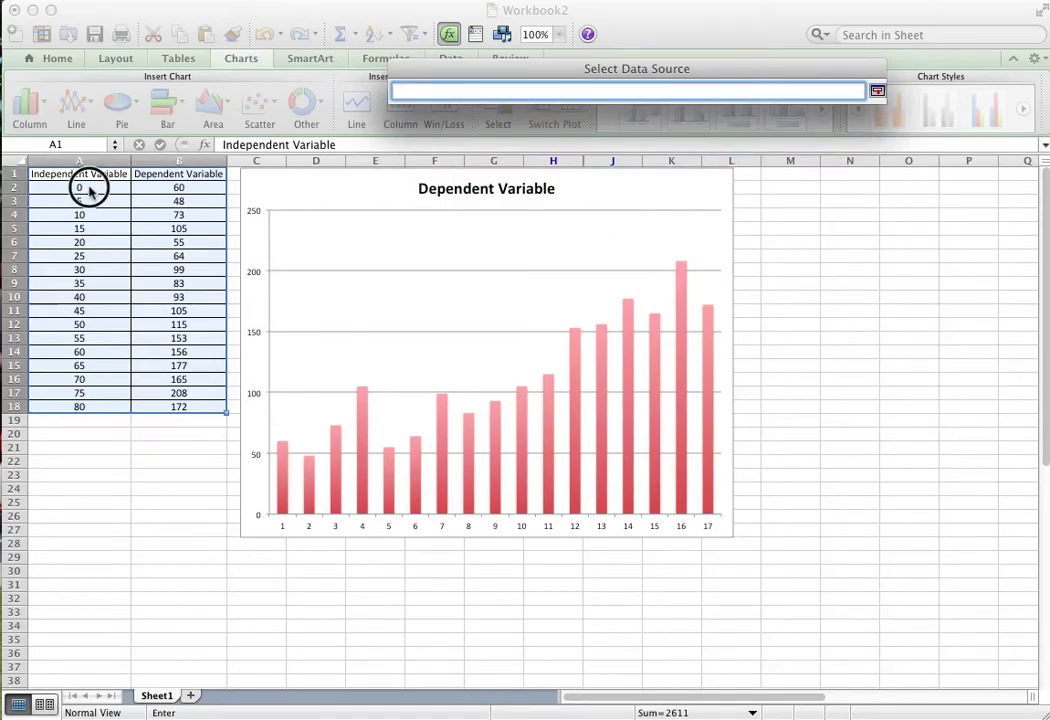
left_click_drag(93, 187, 87, 406)
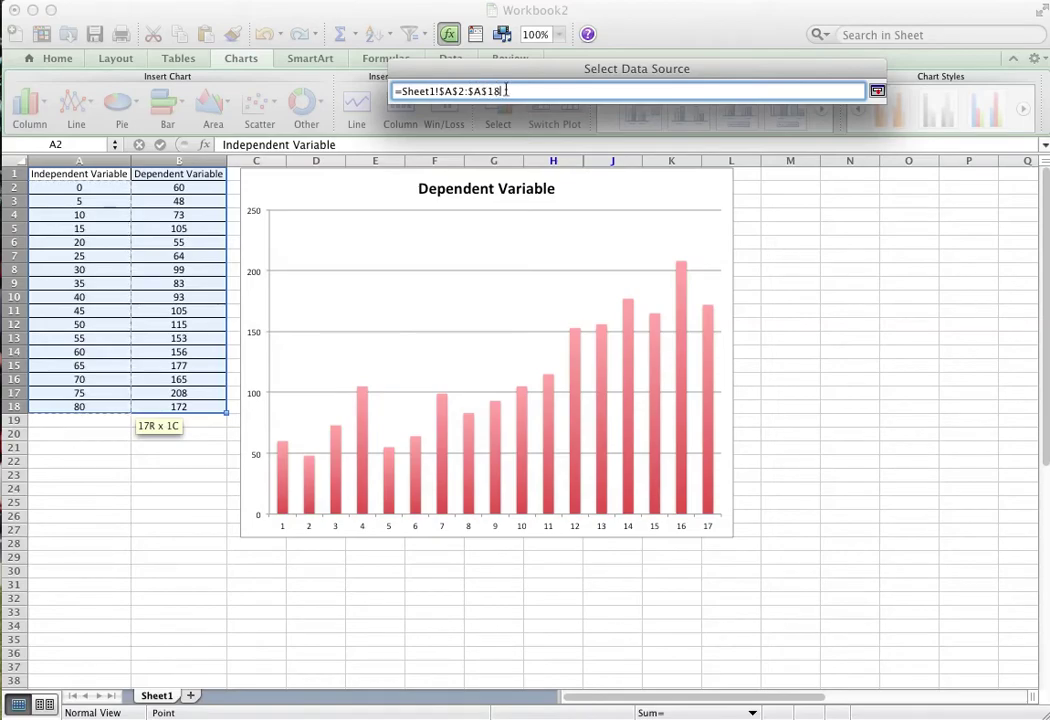
key("Return")
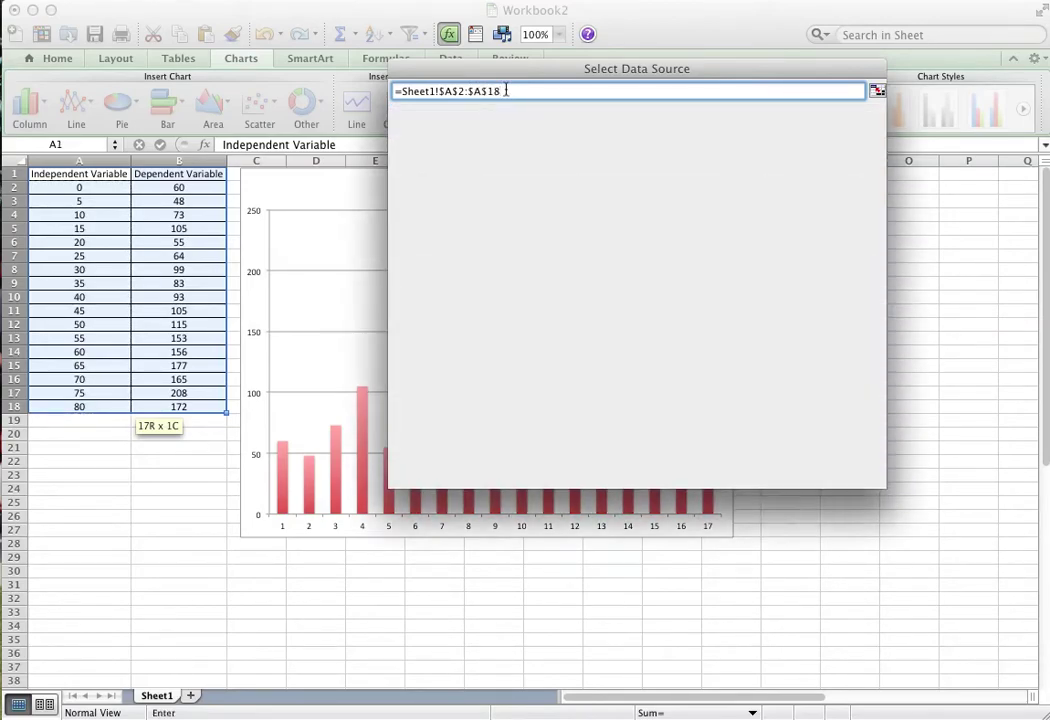
left_click_drag(552, 68, 287, 594)
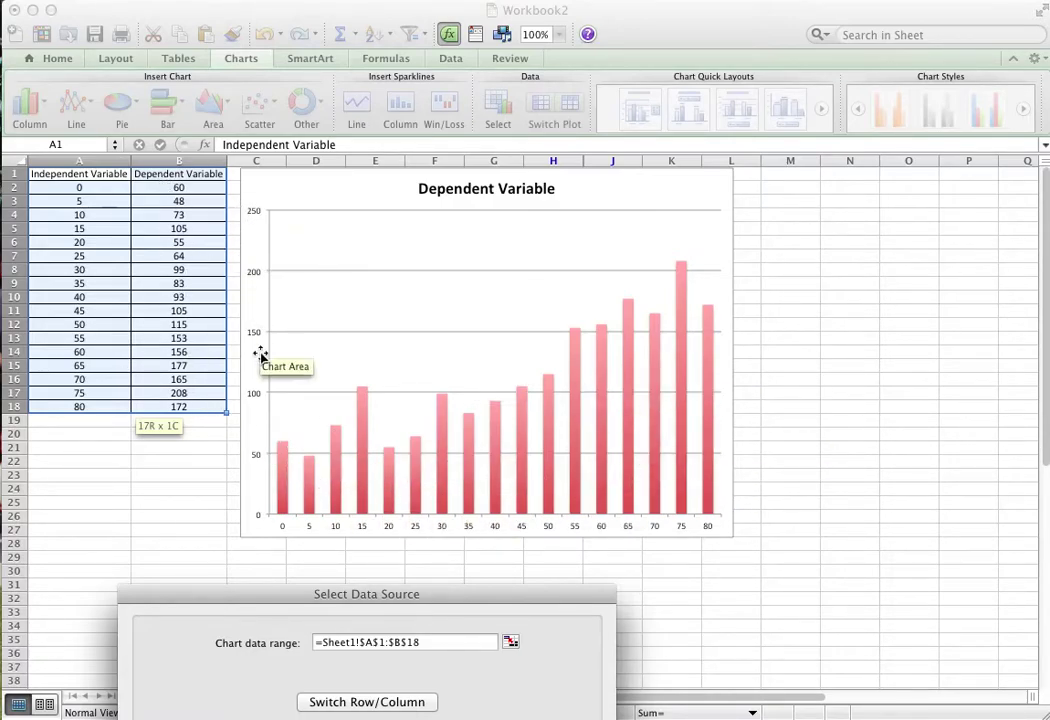
left_click_drag(378, 598, 560, 80)
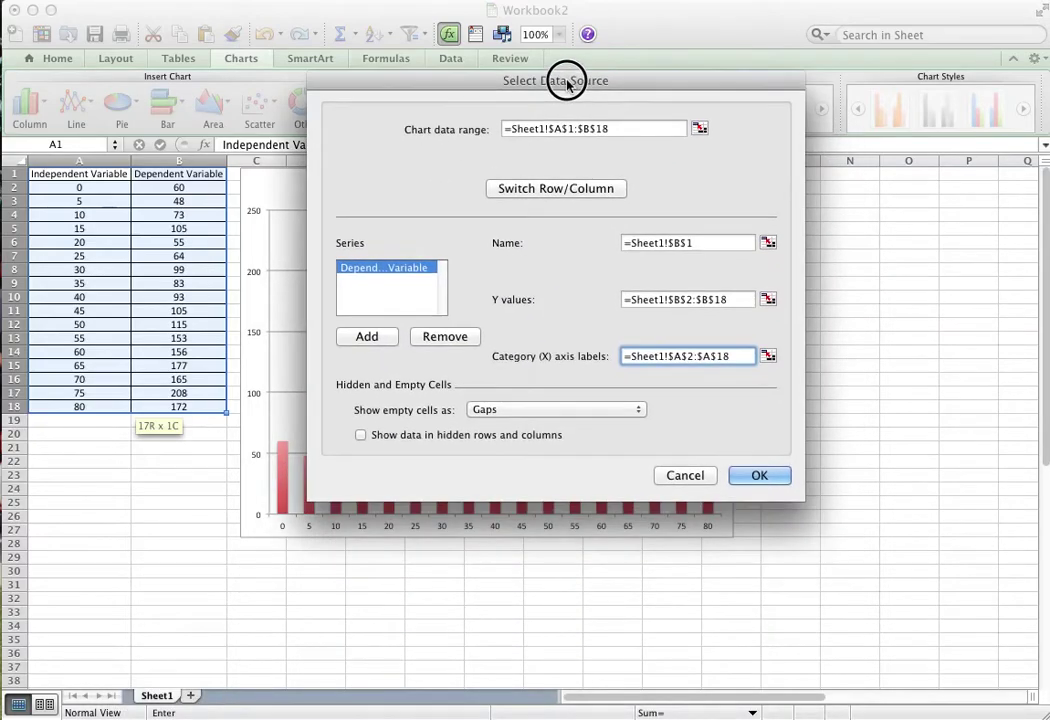
left_click(759, 476)
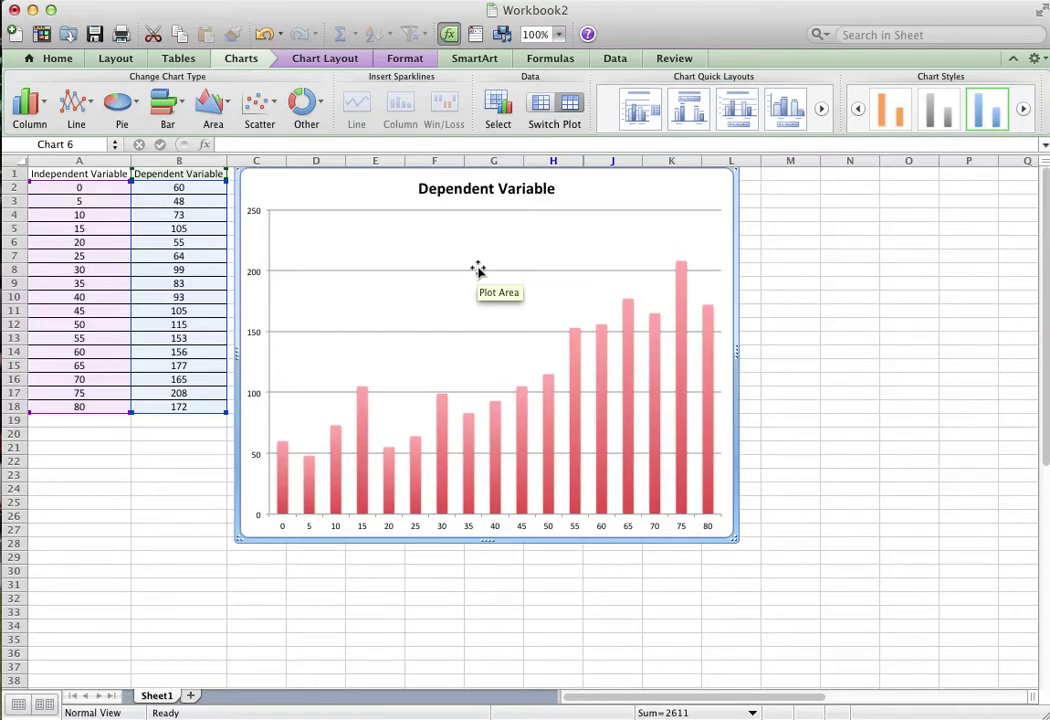
- Change the chart title to "Enter Your Title"
left_click(462, 188)
type("Enter Your Title")
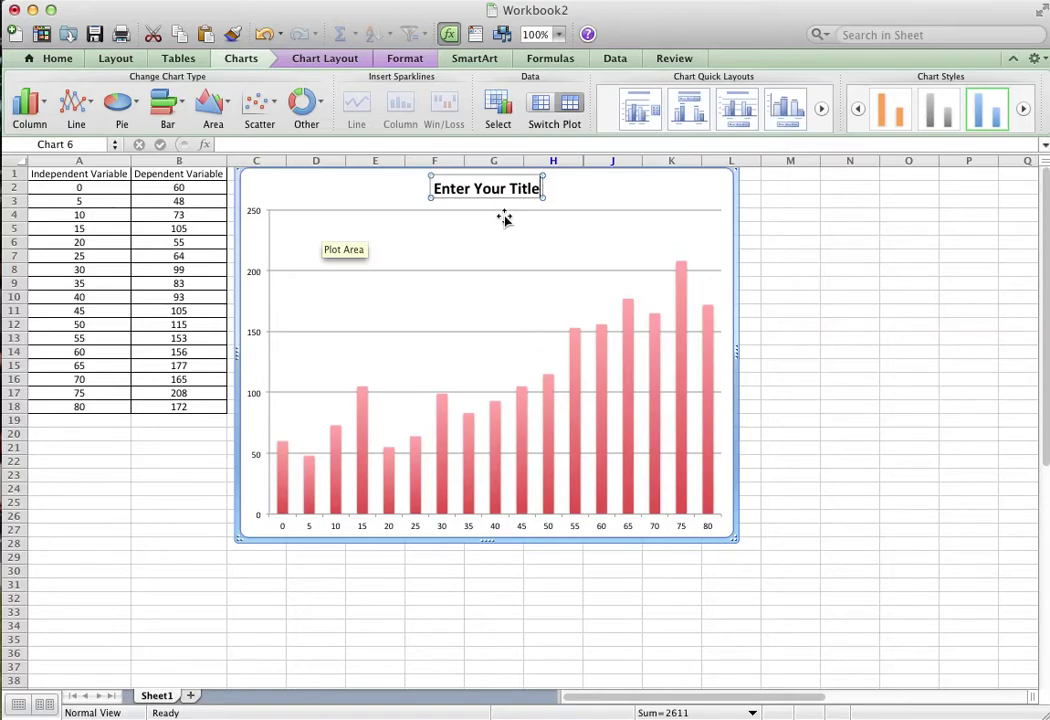
left_click(791, 246)
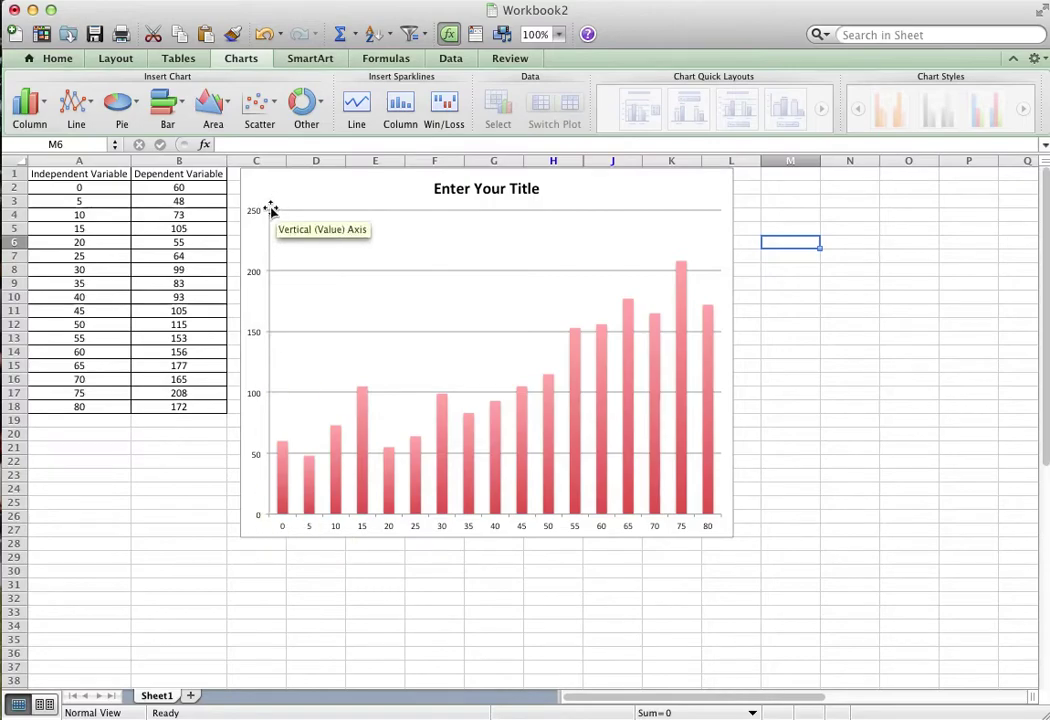
- Add a horizontal axis title below the chart's axis reading "Independent Variable"
left_click(603, 193)
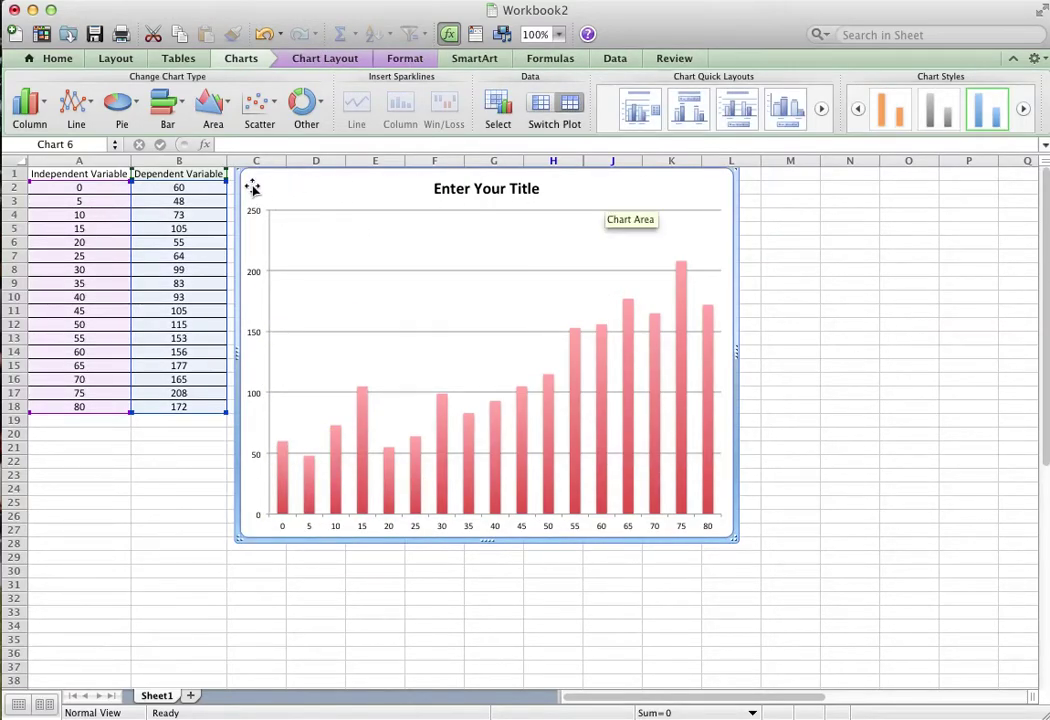
left_click(310, 58)
left_click(237, 110)
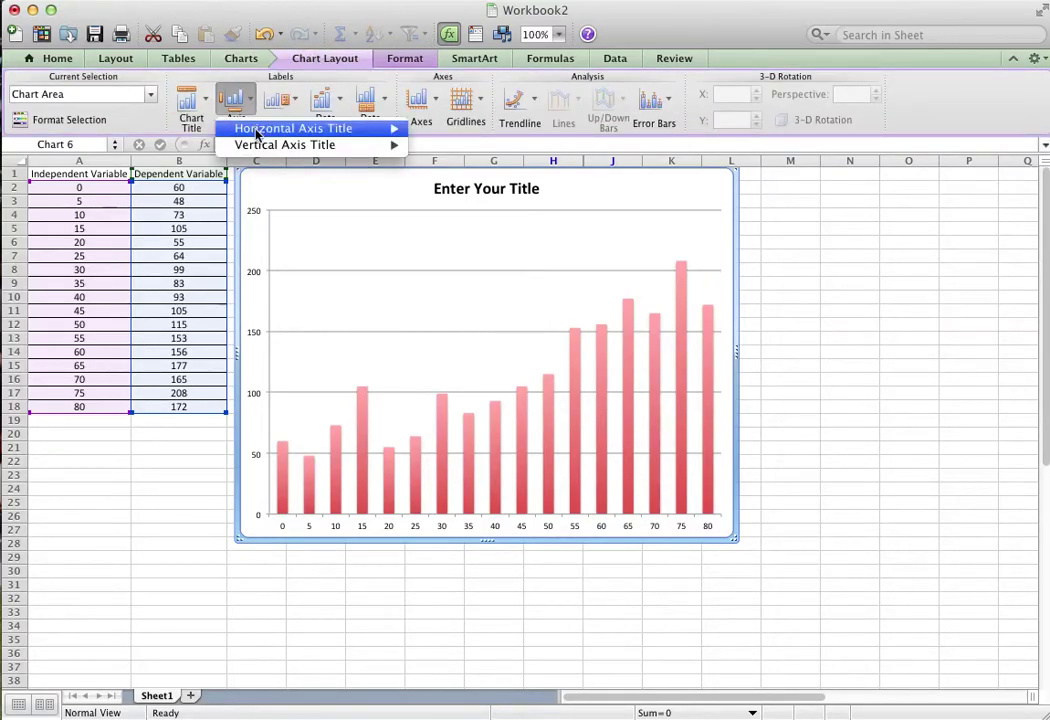
mouse_move(275, 130)
left_click(481, 172)
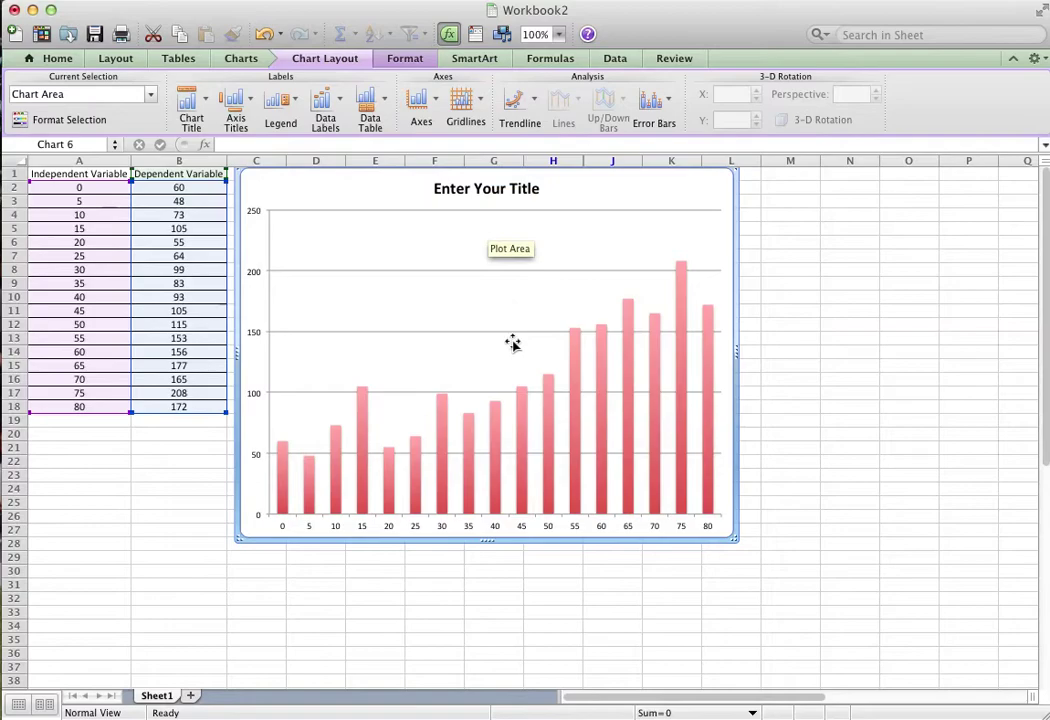
type("Independent Variable")
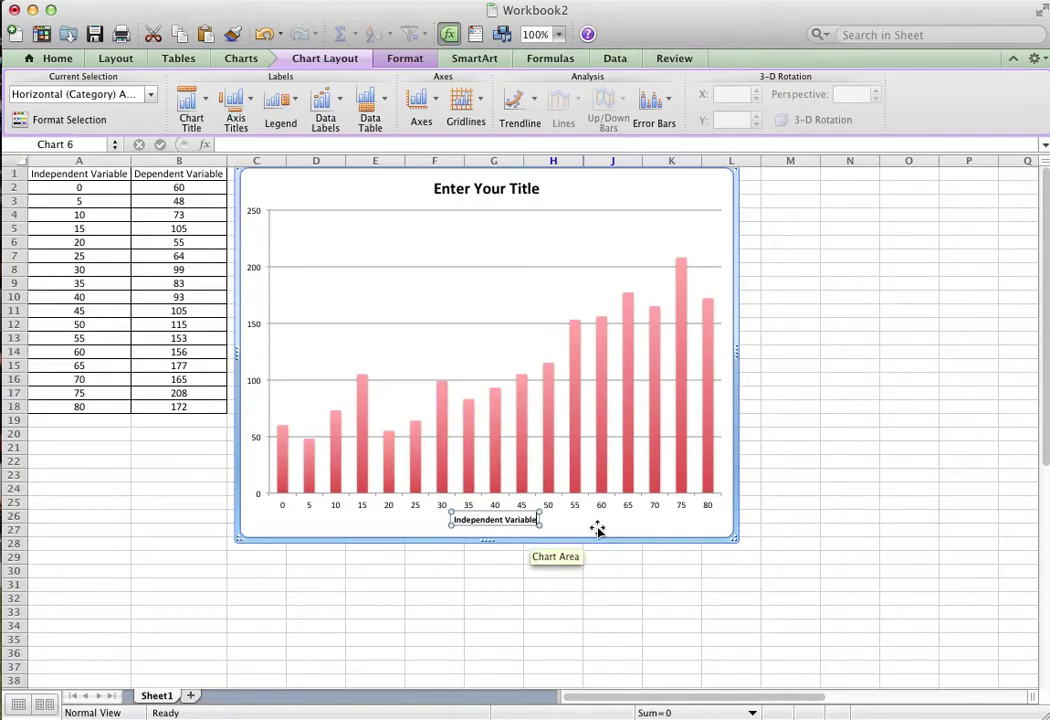
left_click(578, 528)
- Increase the font size of the horizontal axis title to 14
left_click(511, 520)
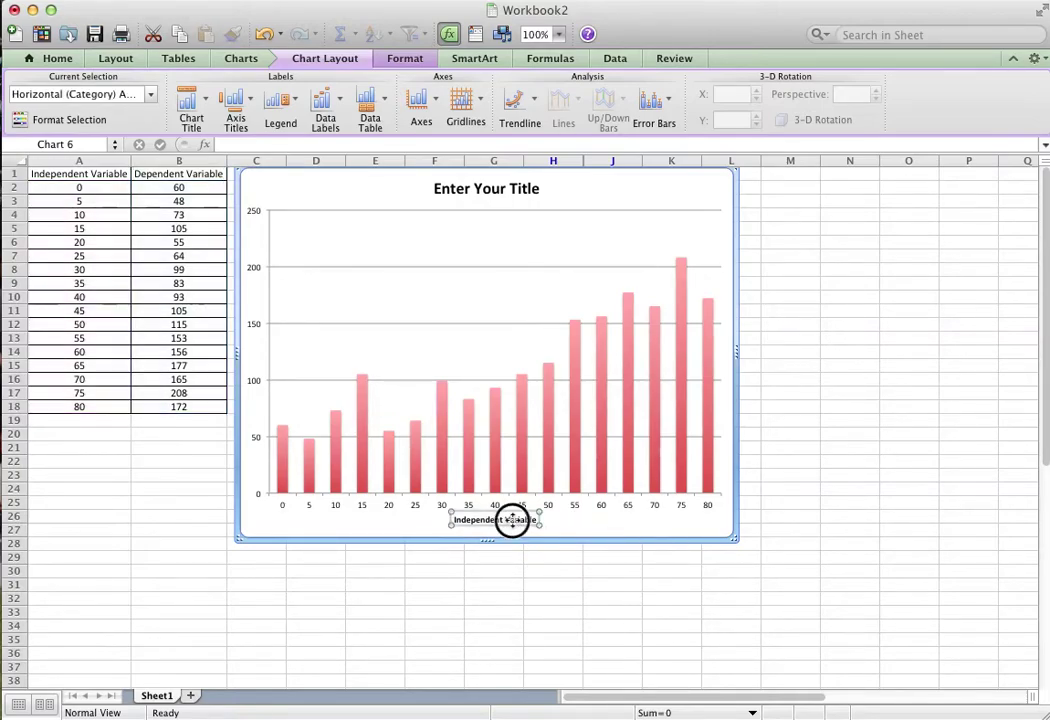
double_click(456, 518)
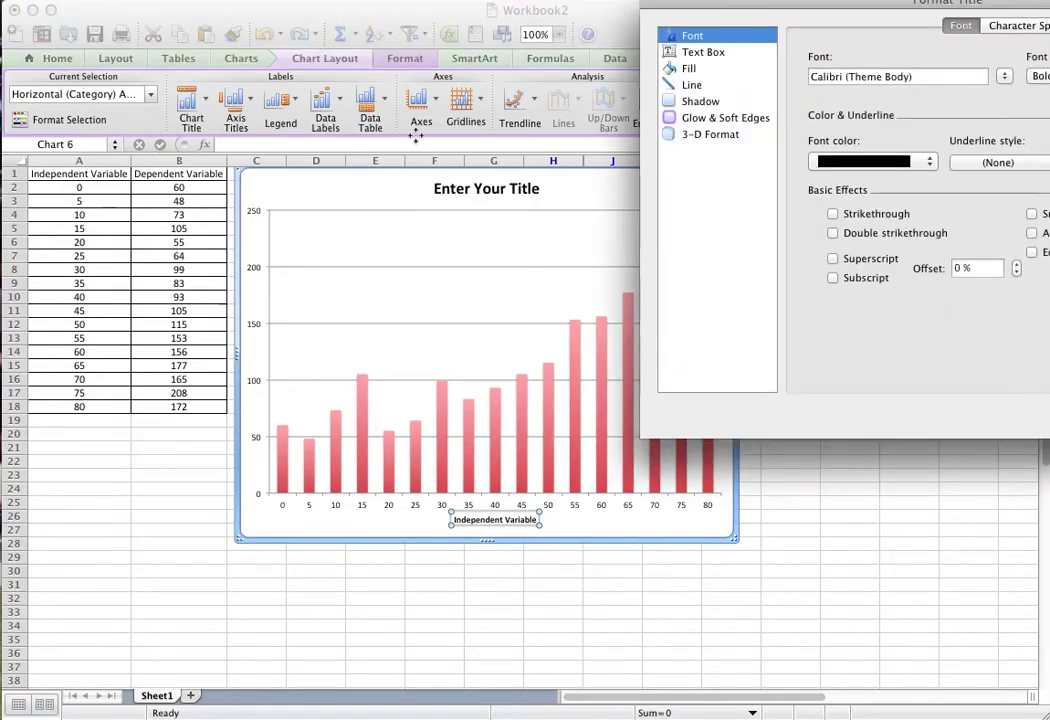
key("Escape")
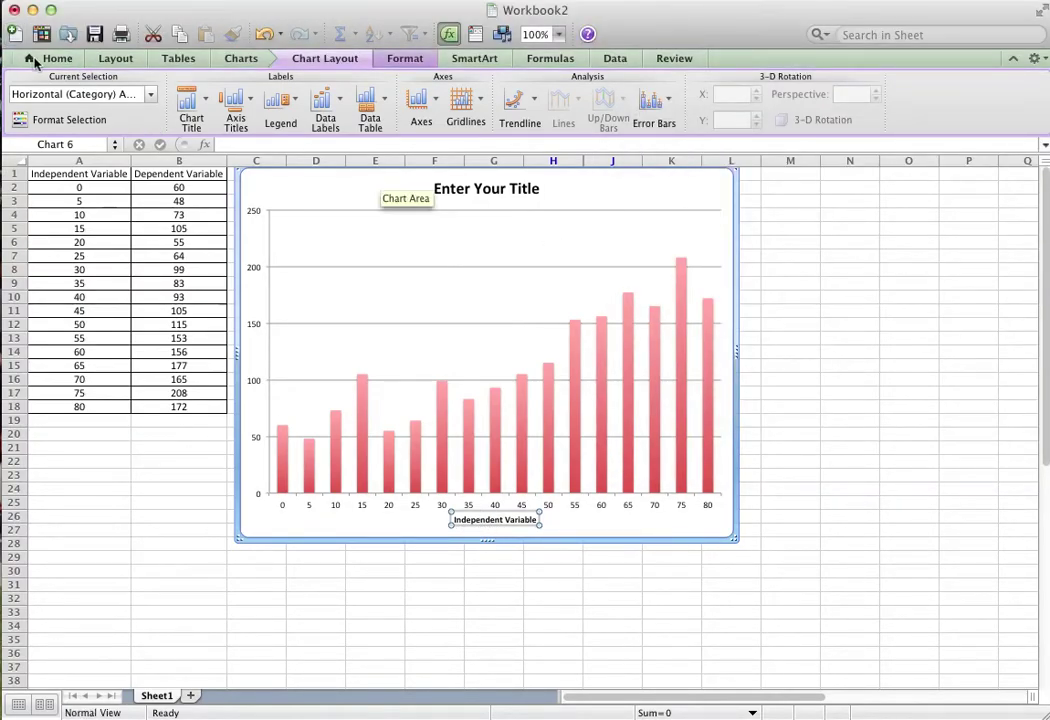
left_click(36, 61)
left_click(287, 97)
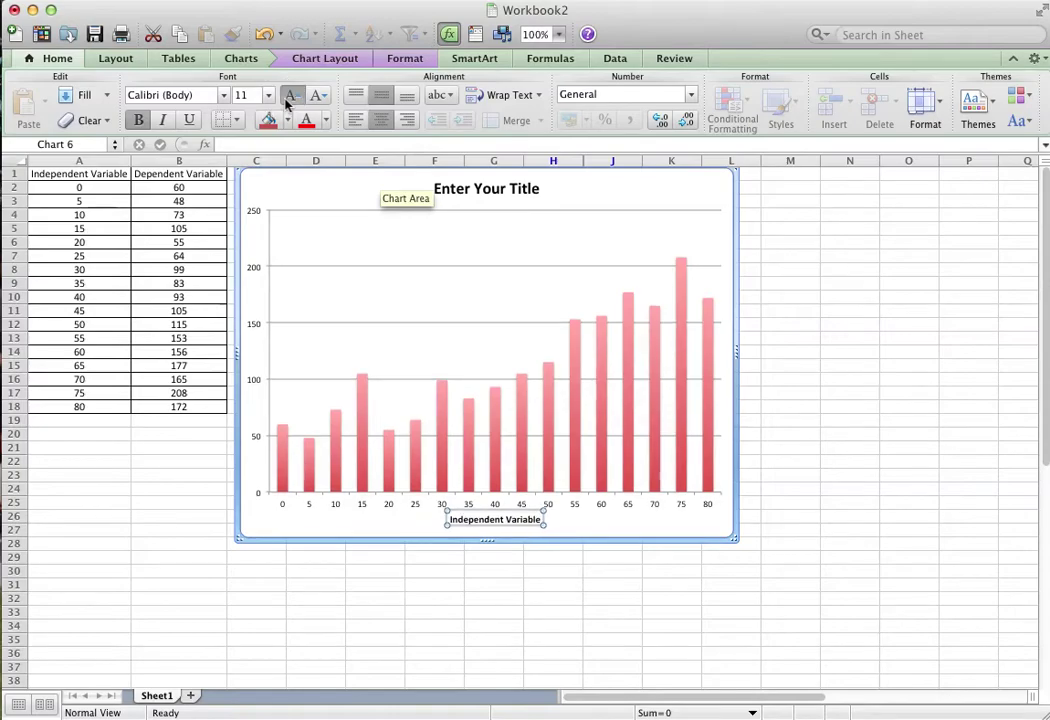
left_click(287, 97)
left_click(287, 97)
left_click(318, 95)
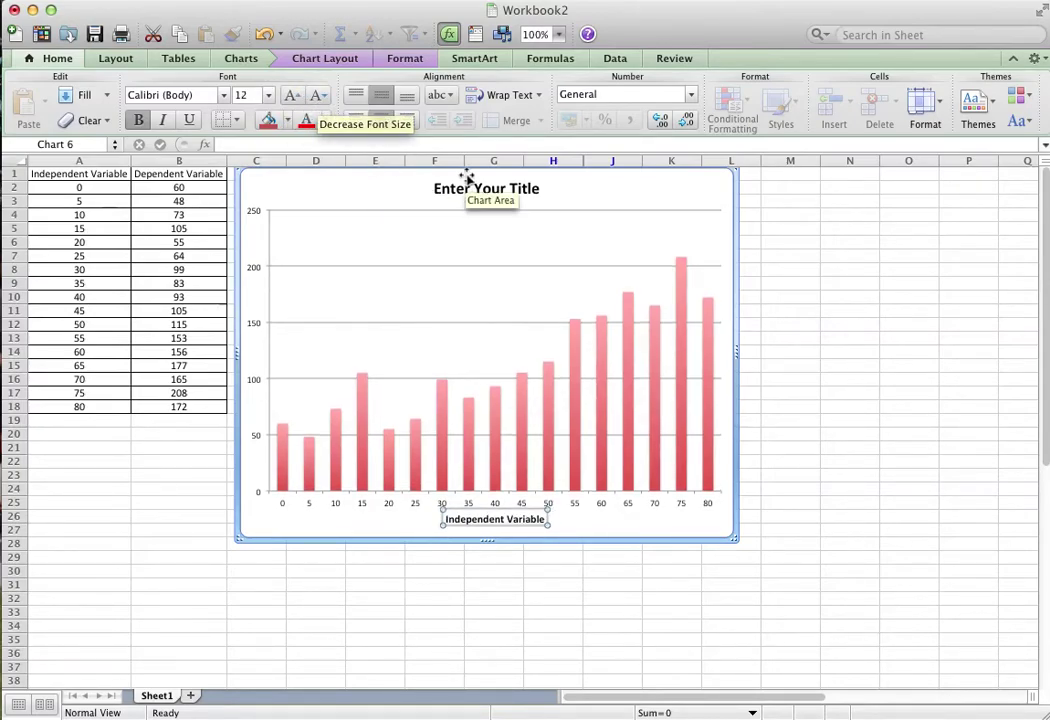
left_click(296, 95)
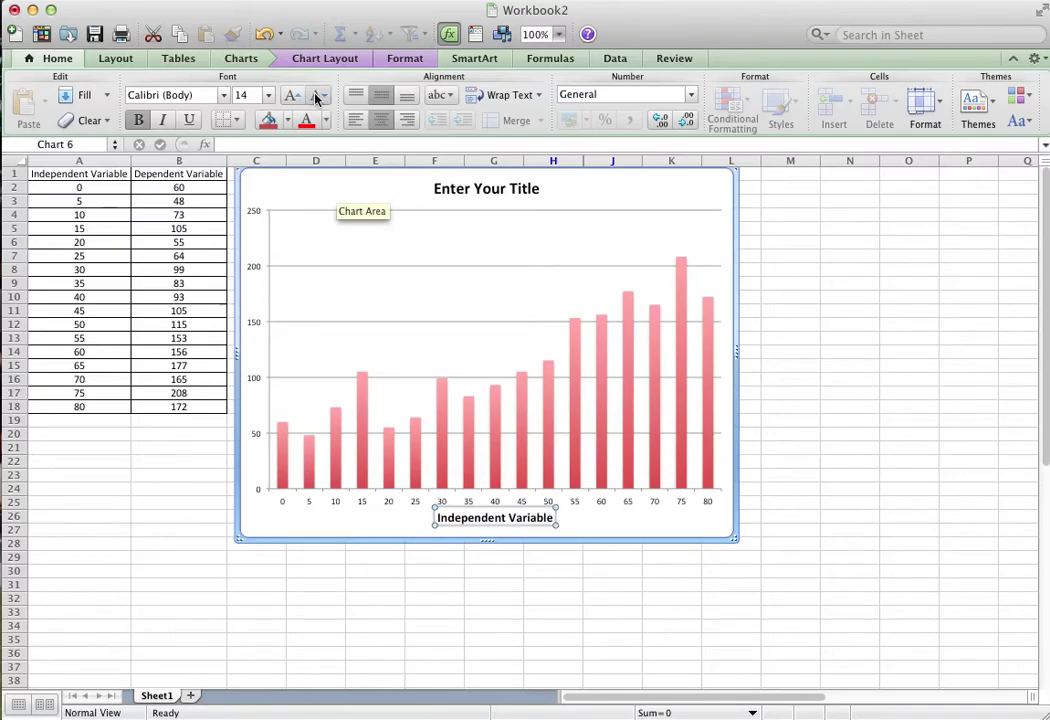
- Reduce the horizontal axis title's font size to 12 and add a rotated vertical axis title reading "Dependent Variable"
left_click(318, 95)
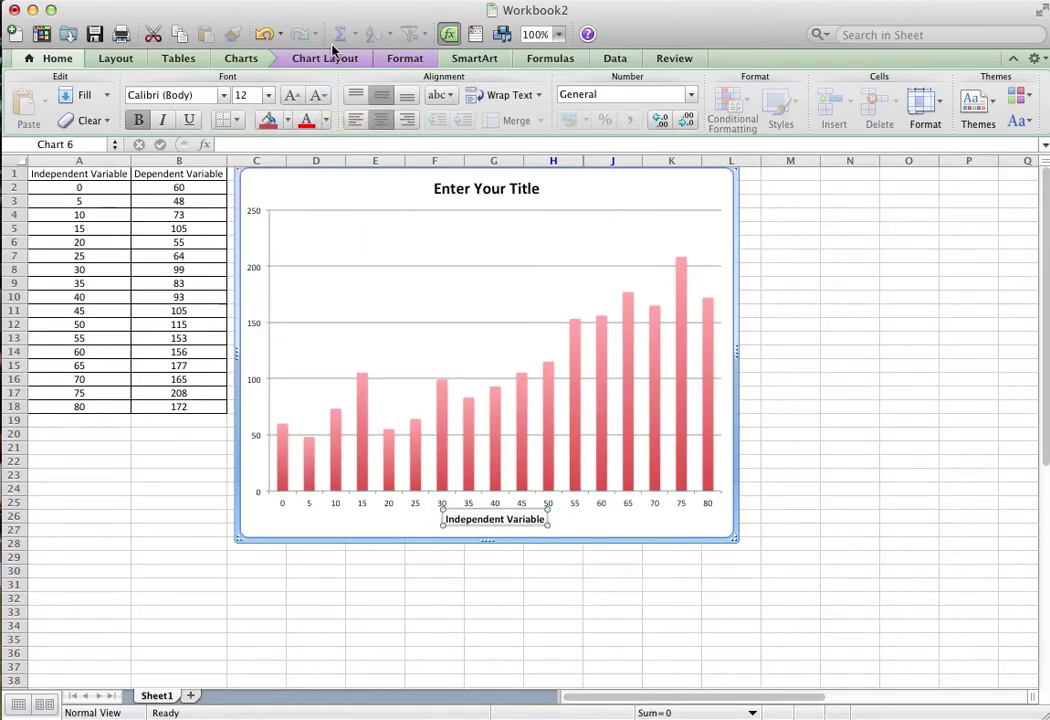
left_click(324, 58)
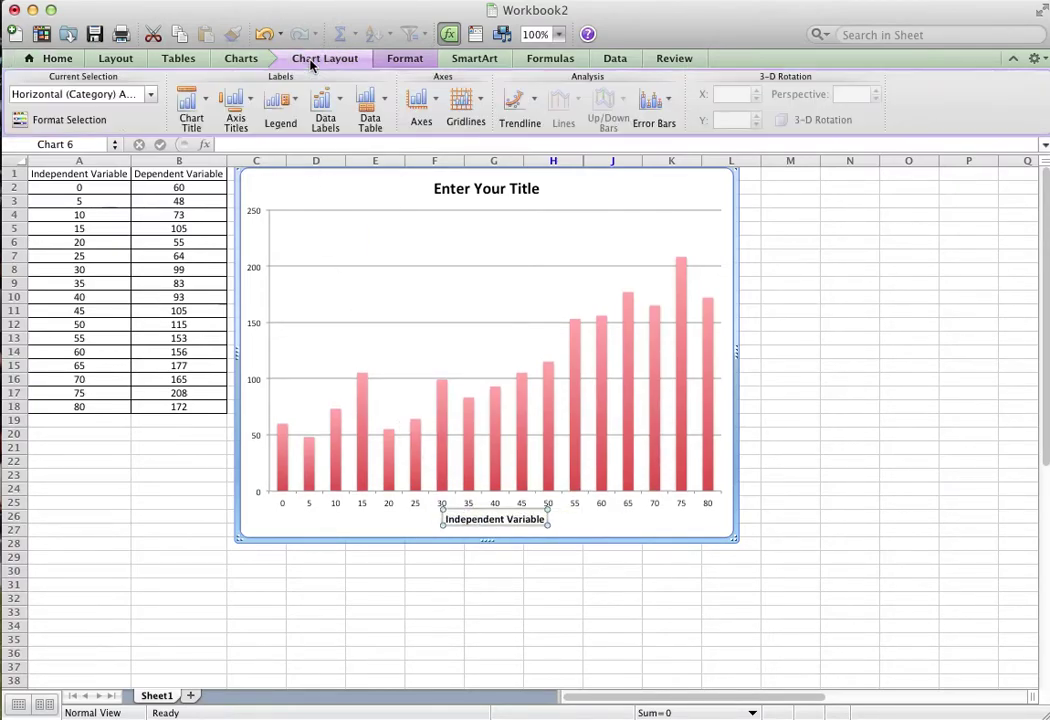
left_click(236, 100)
mouse_move(305, 150)
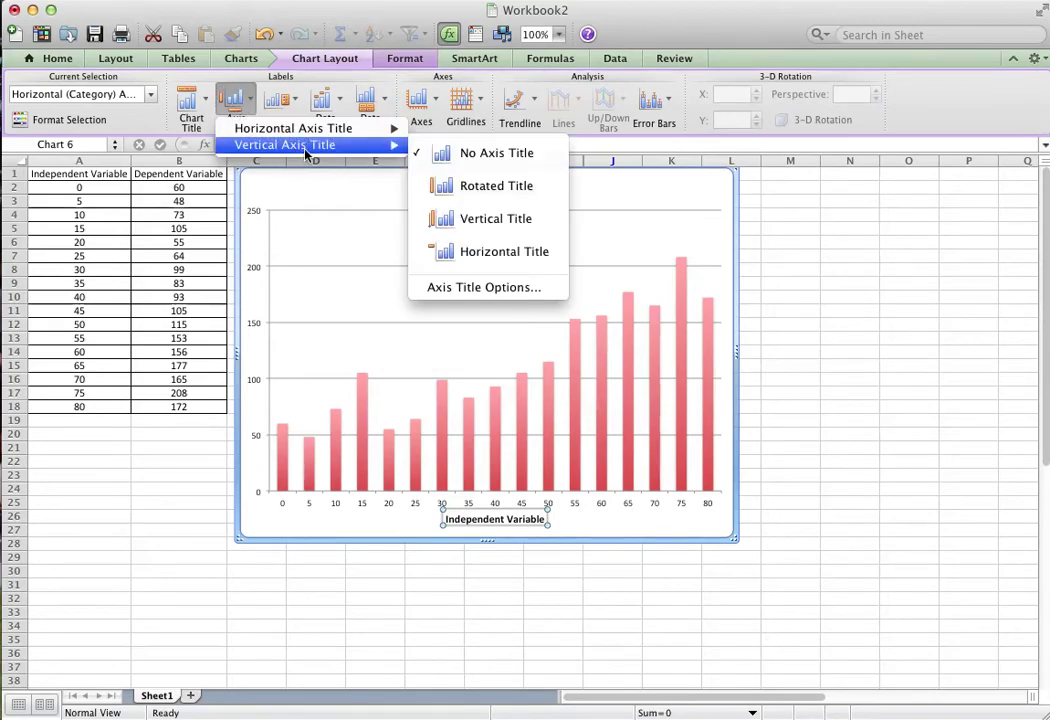
left_click(467, 193)
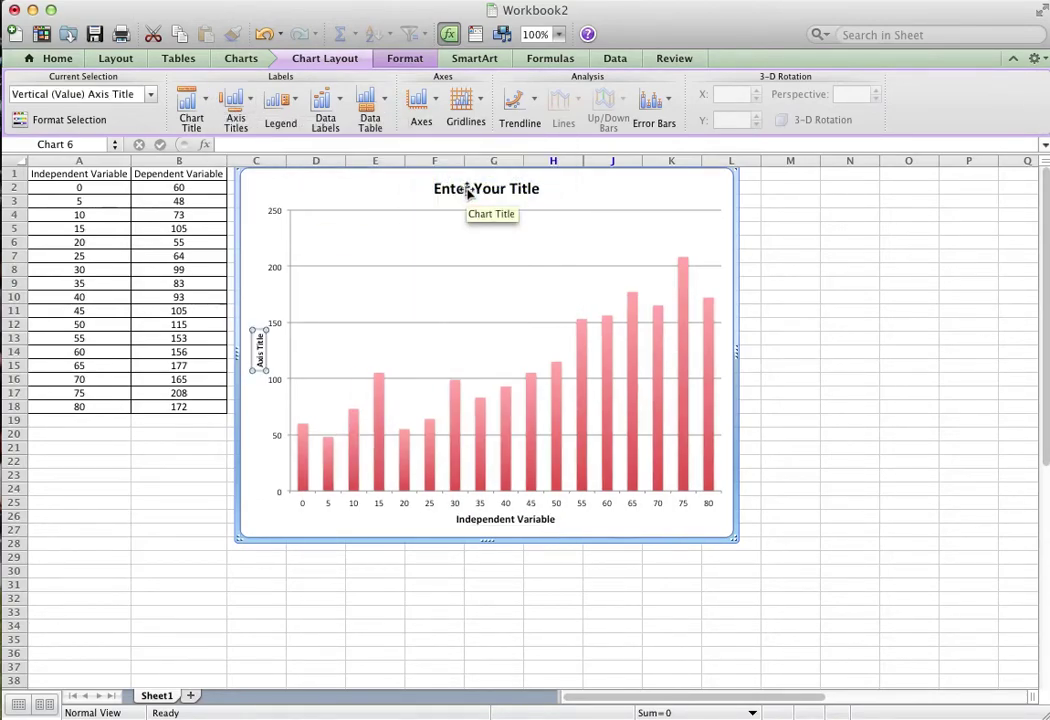
type("Dependent Variable")
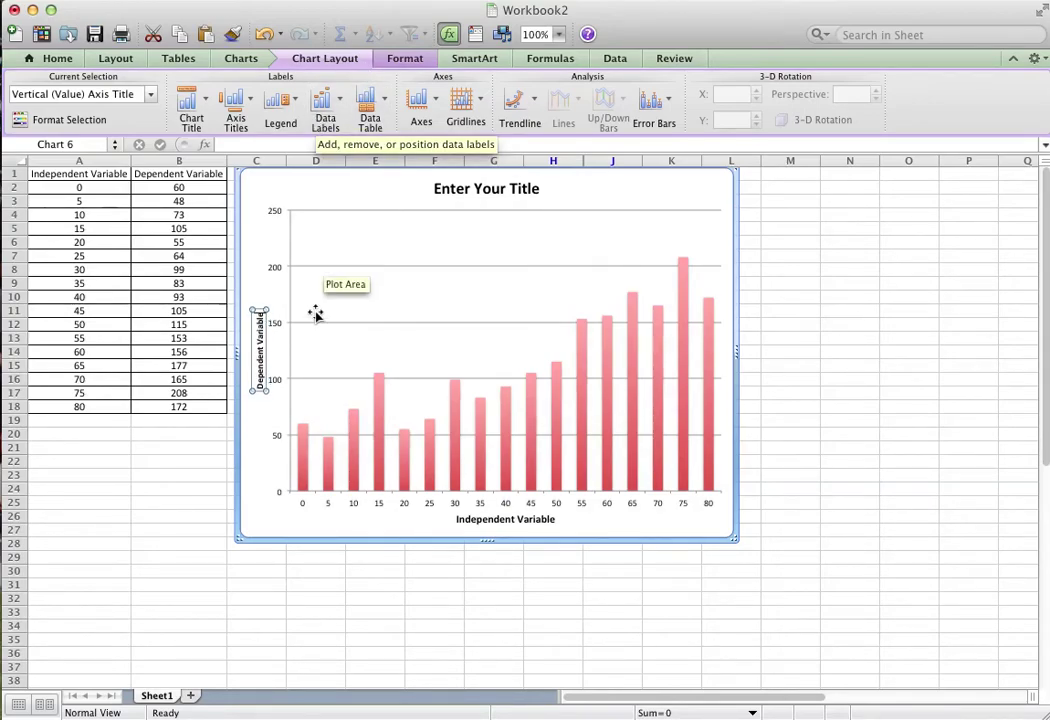
- Increase the font size of the vertical axis title to 12 and deselect the chart
left_click(259, 275)
left_click(257, 325)
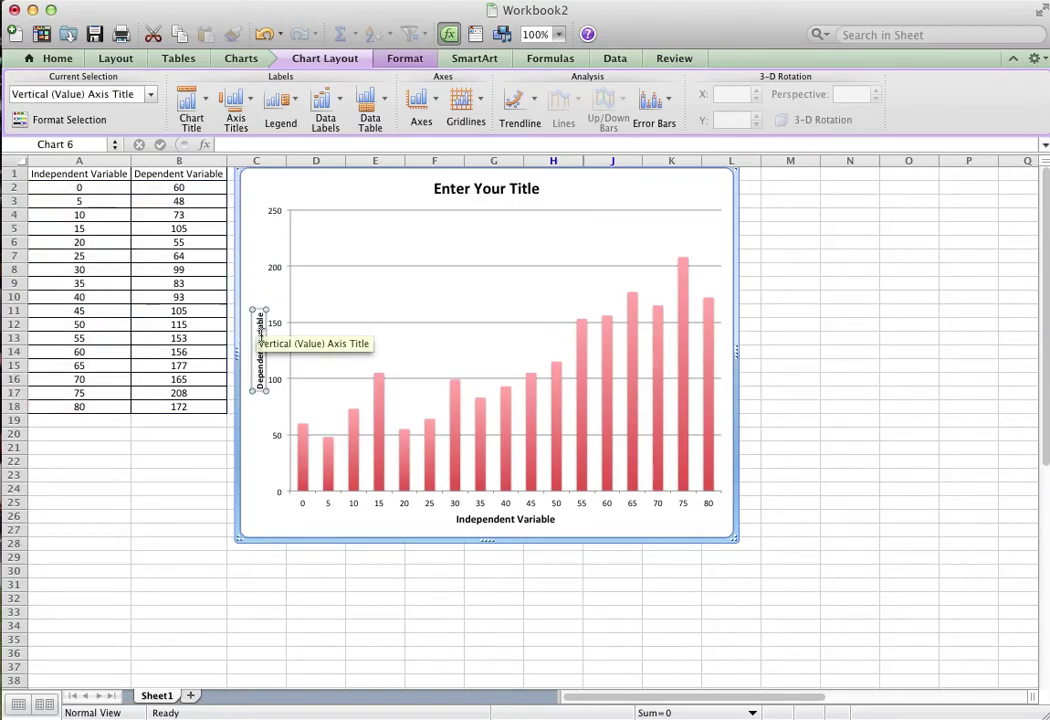
left_click(52, 58)
left_click(291, 95)
left_click(291, 95)
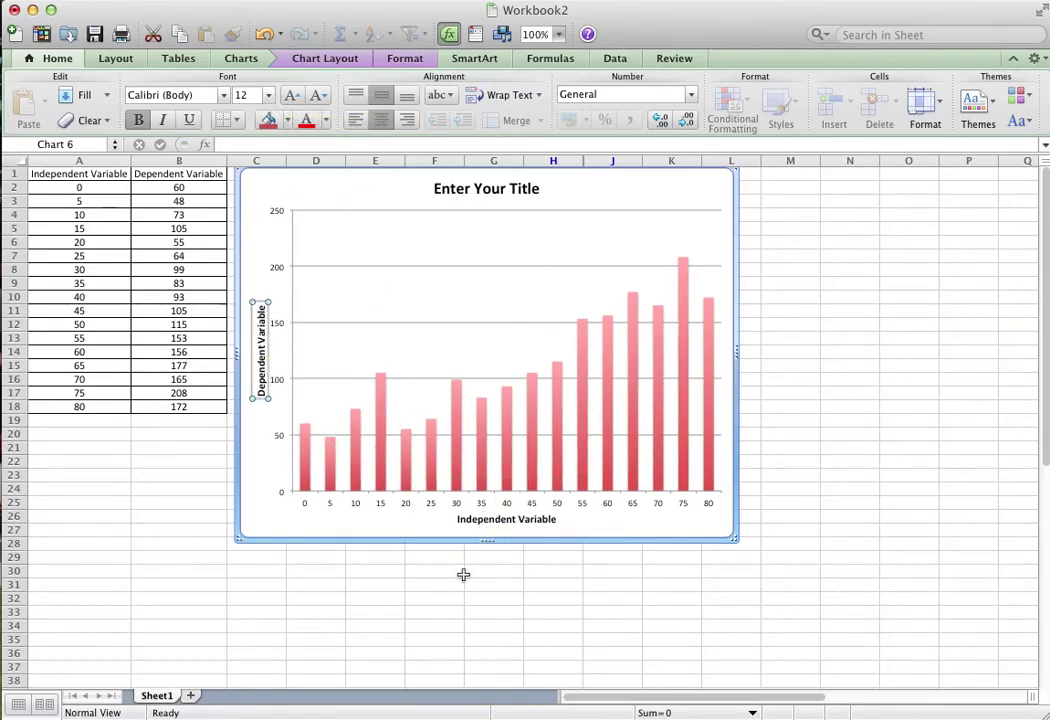
left_click(280, 590)
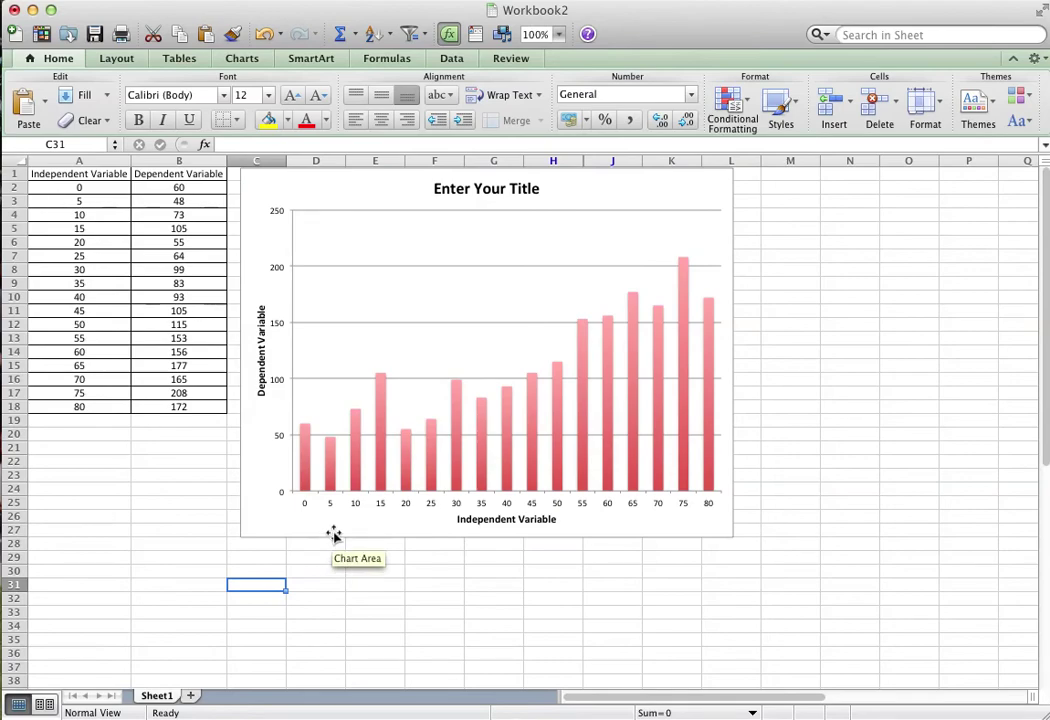